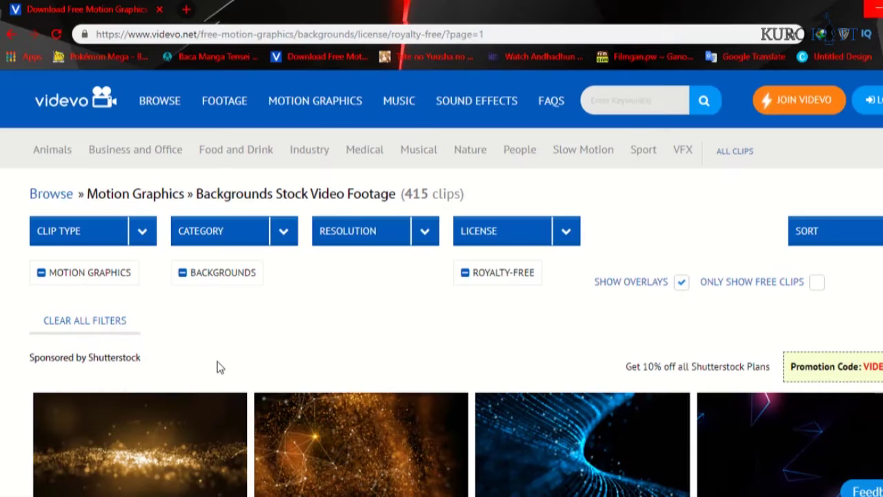
Filter Videvo motion graphics to the Animals category and open the Monkey on Green Screen clip
left_click_drag(150, 34, 178, 33)
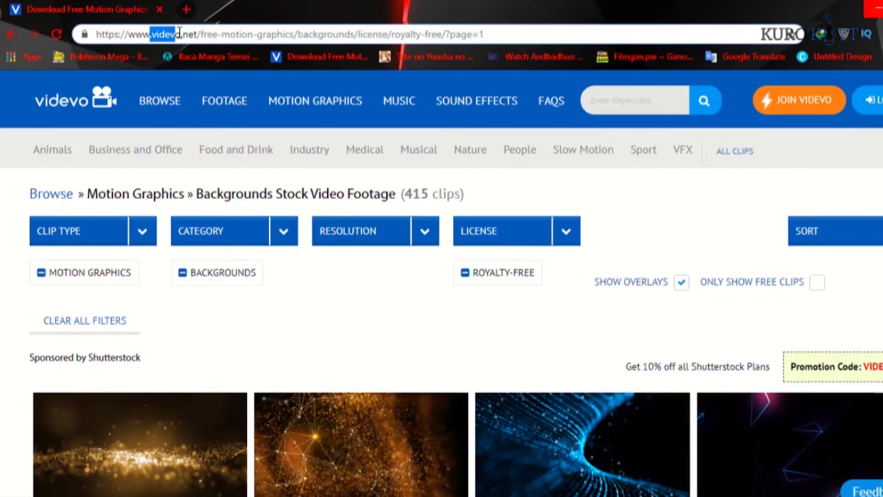
left_click(284, 231)
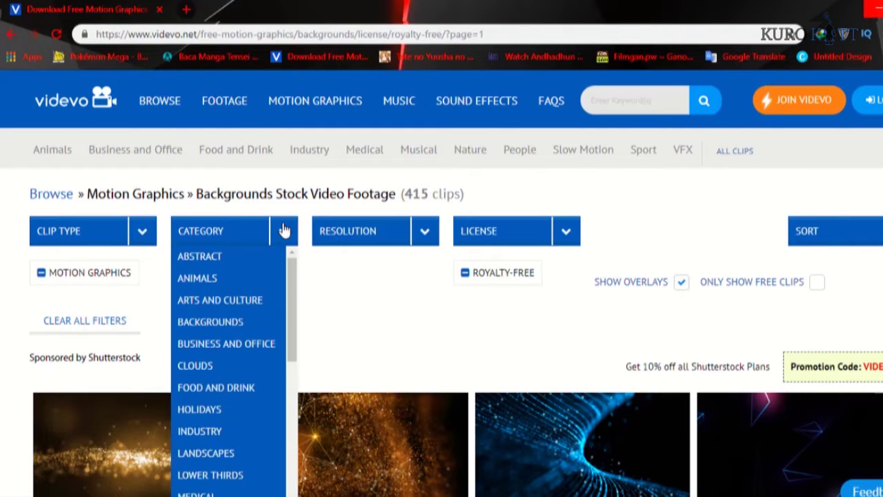
left_click(219, 283)
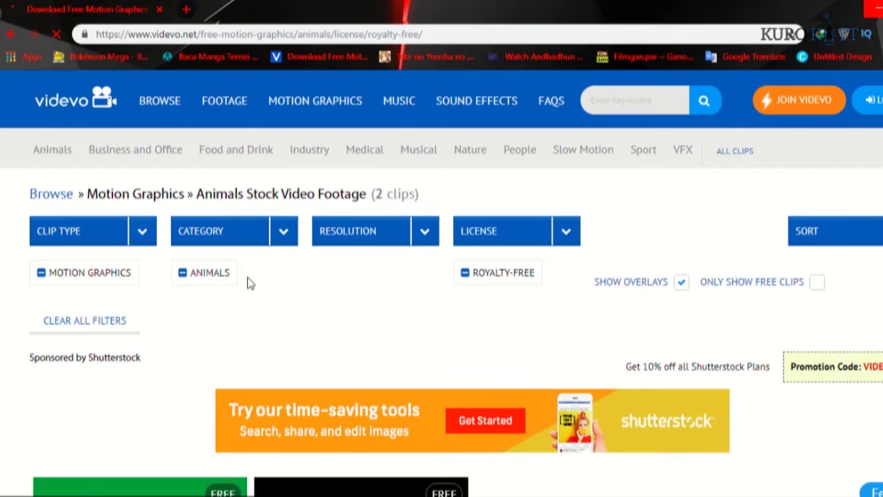
scroll(259, 283, "down", 1)
scroll(259, 282, "down", 2)
scroll(258, 284, "down", 3)
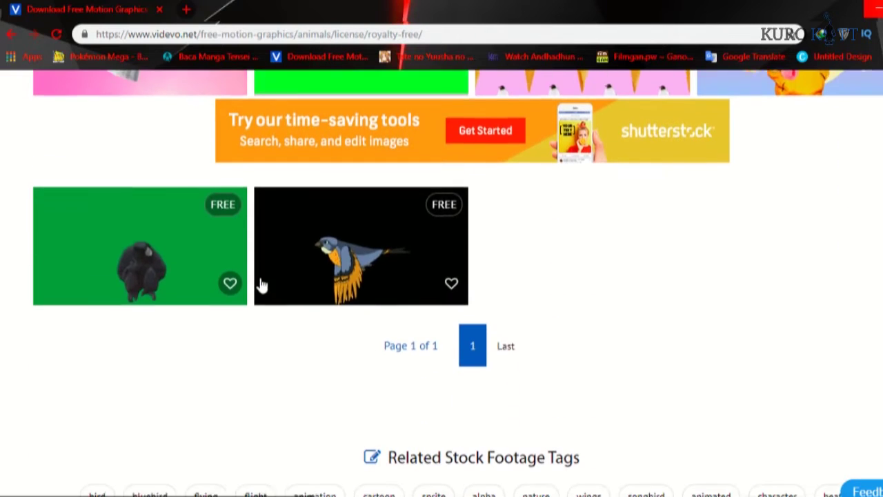
left_click(136, 250)
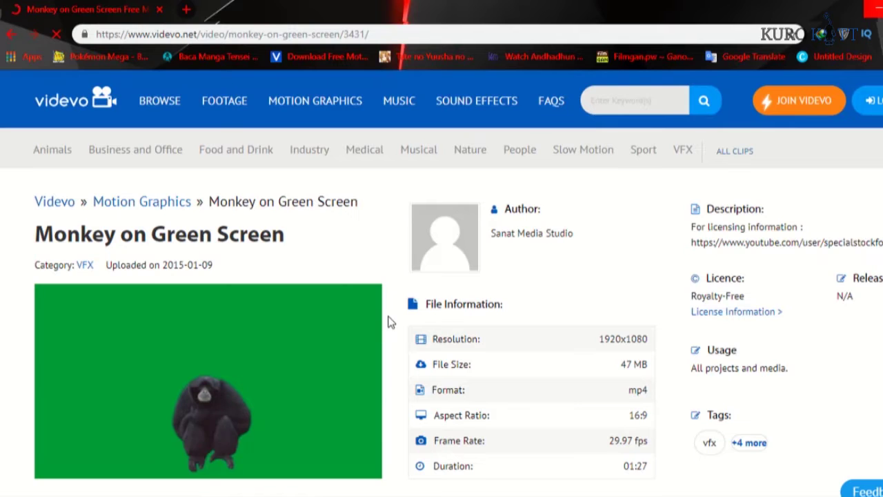
Review the Monkey on Green Screen clip's Free Download details, then minimize Chrome
scroll(390, 322, "down", 3)
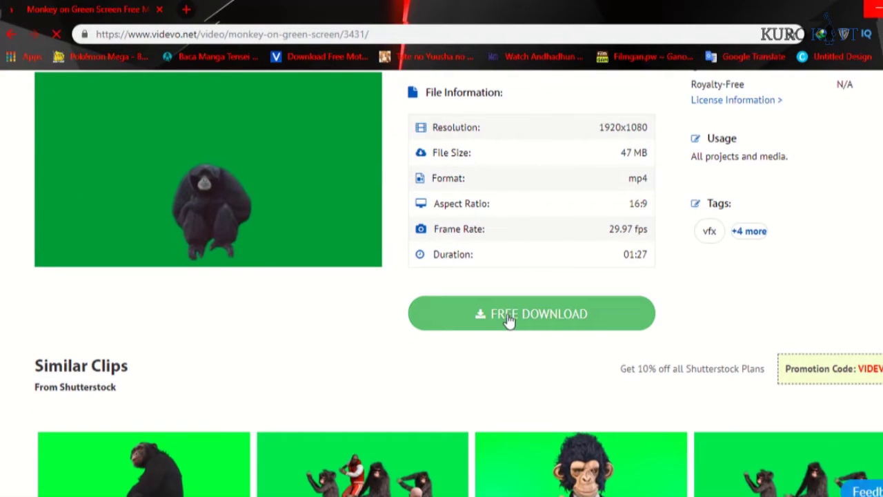
scroll(394, 341, "down", 2)
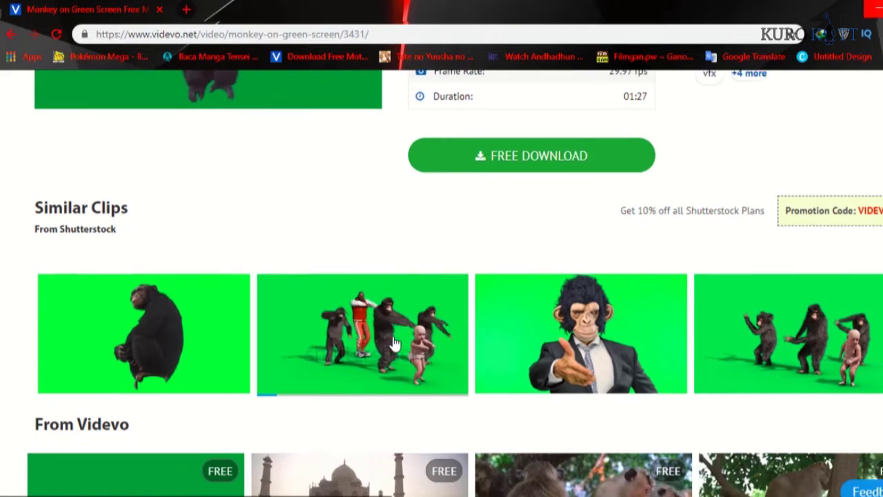
scroll(394, 343, "down", 2)
scroll(394, 342, "up", 3)
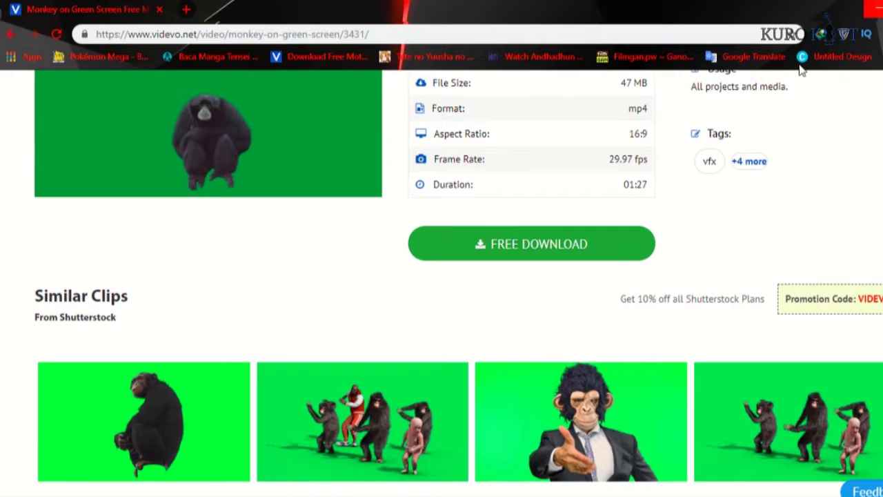
left_click(873, 9)
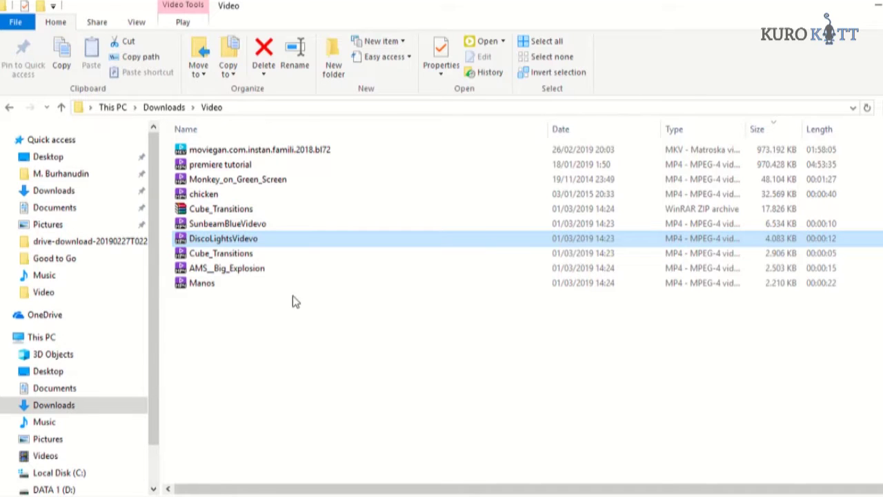
Import Monkey_on_Green_Screen and DiscoLightsVidevo from Downloads > Video into the Premiere project
left_click(247, 180)
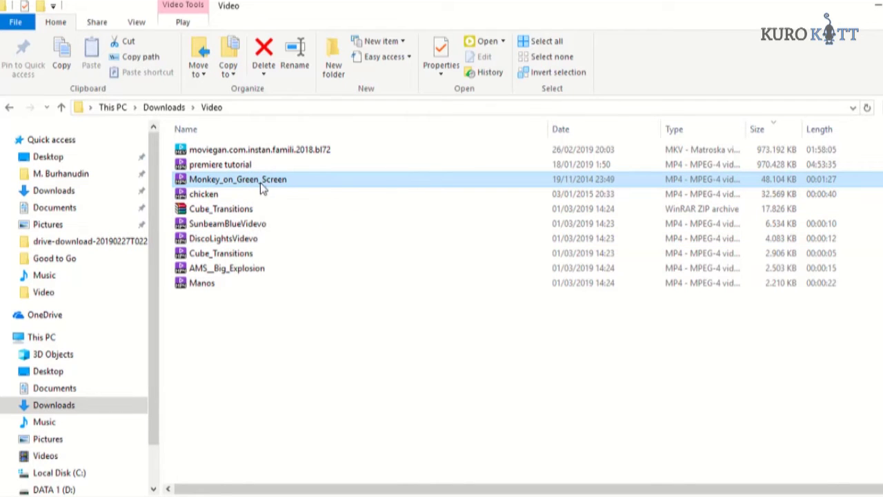
left_click(233, 240, "ctrl")
left_click_drag(233, 240, 165, 489)
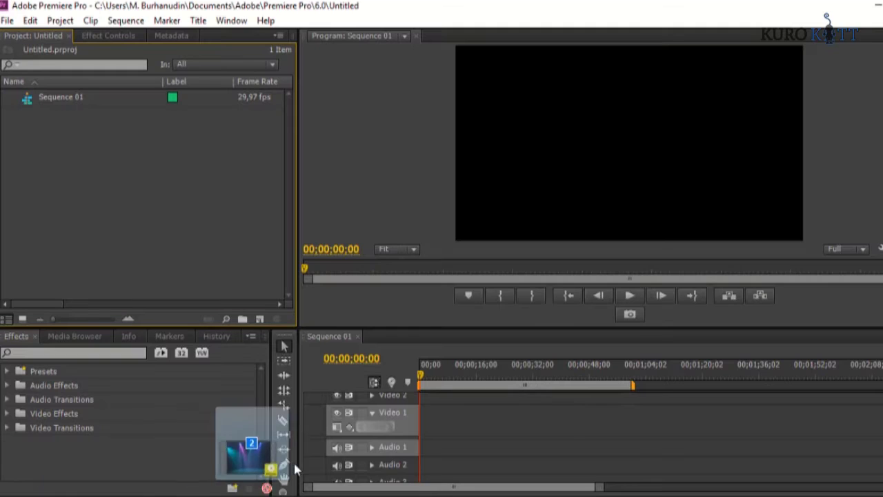
mouse_move(164, 488)
left_mouse_down()
mouse_move(375, 391)
mouse_move(197, 210)
left_mouse_up()
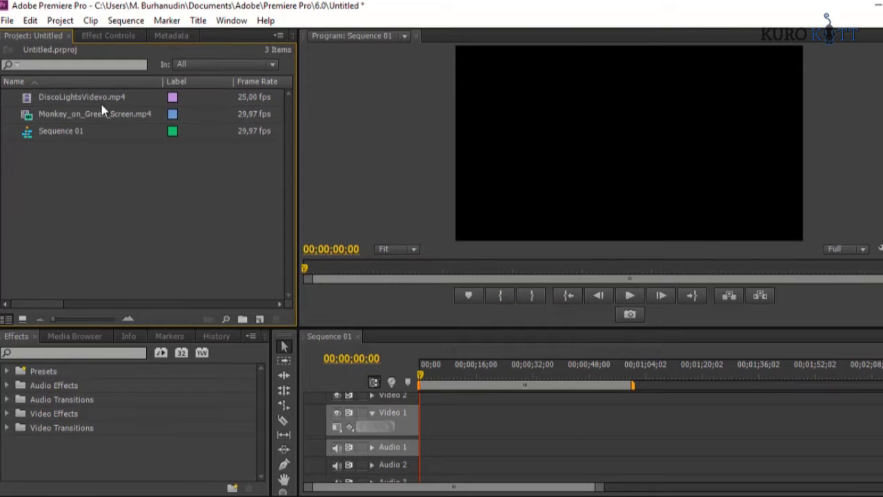
Place DiscoLightsVidevo.mp4 at the start of Video 1 and switch the sequence to its 25 fps settings
left_click_drag(102, 98, 417, 412)
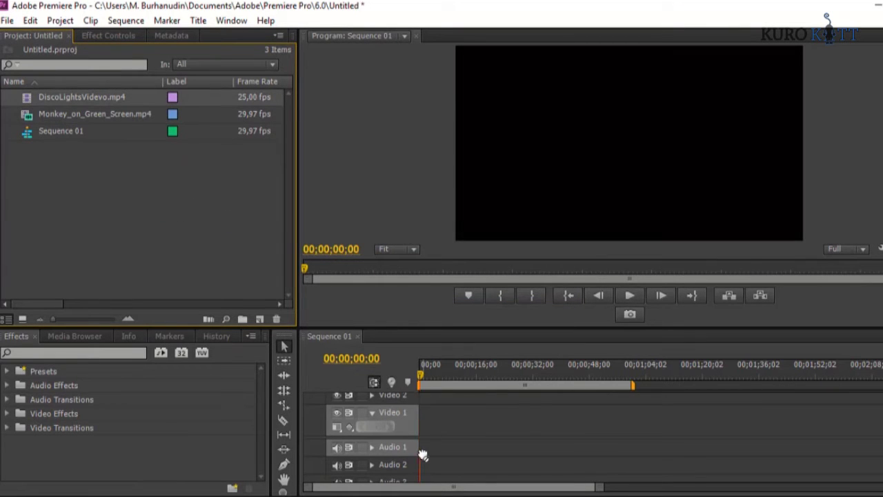
left_click_drag(417, 411, 415, 436)
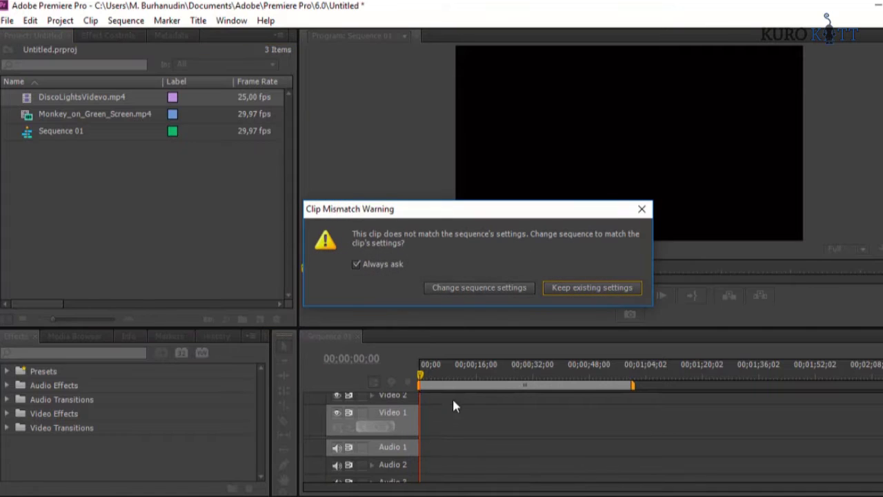
left_click(507, 290)
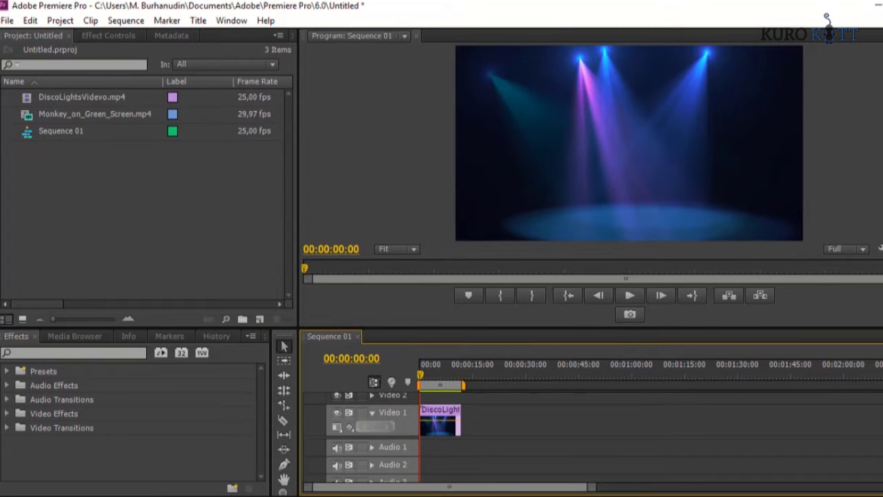
left_click(372, 412)
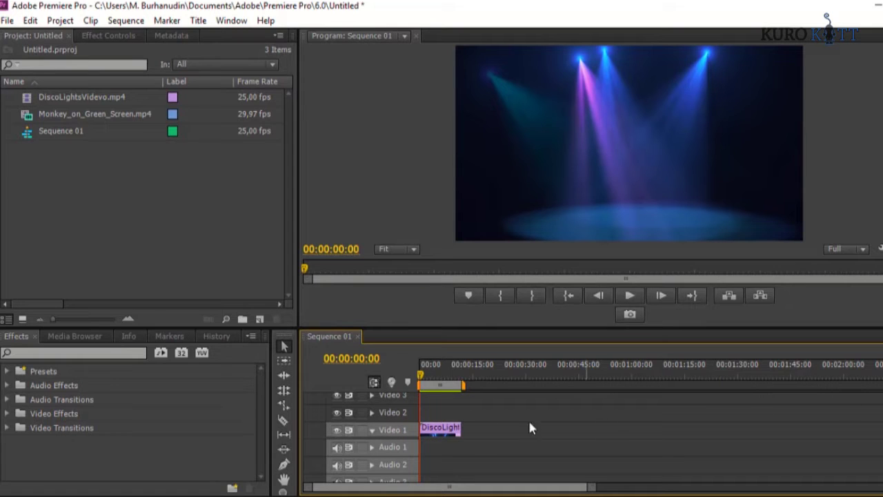
left_click_drag(94, 119, 147, 180)
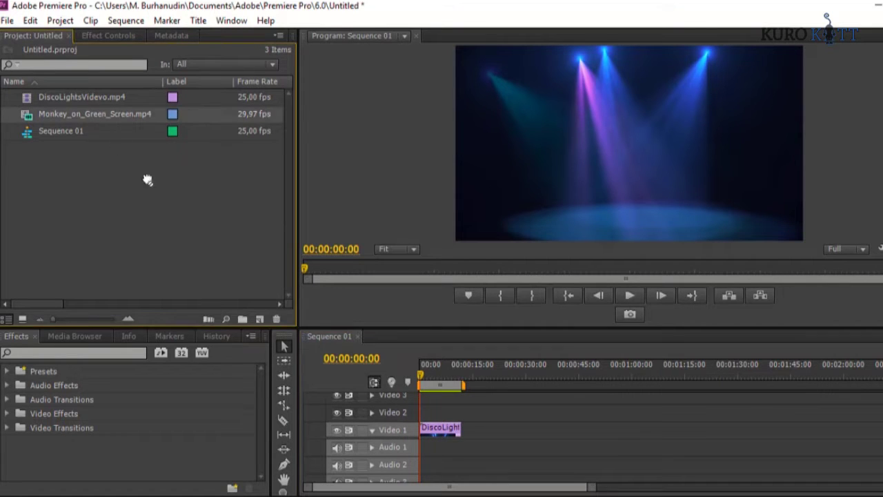
Add the monkey clip on Video 2 and slow DiscoLightsVidevo to 10%, ending at 00:01:59:15
left_click_drag(339, 357, 423, 414)
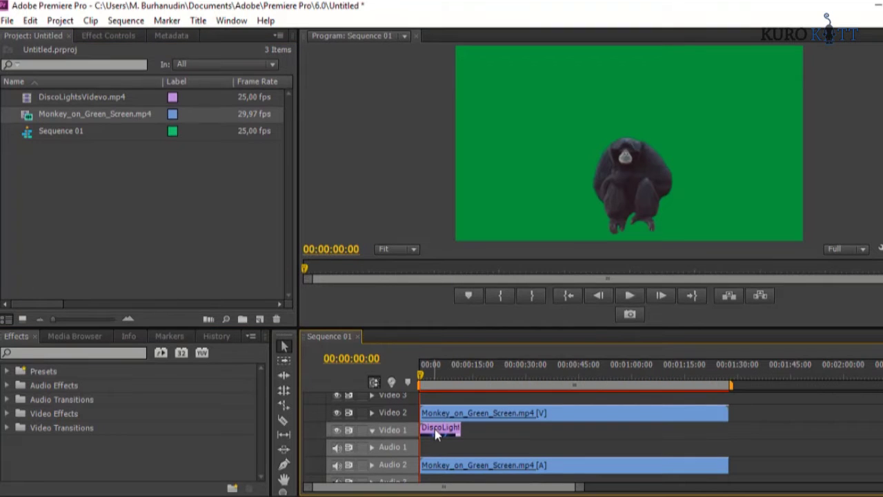
right_click(434, 429)
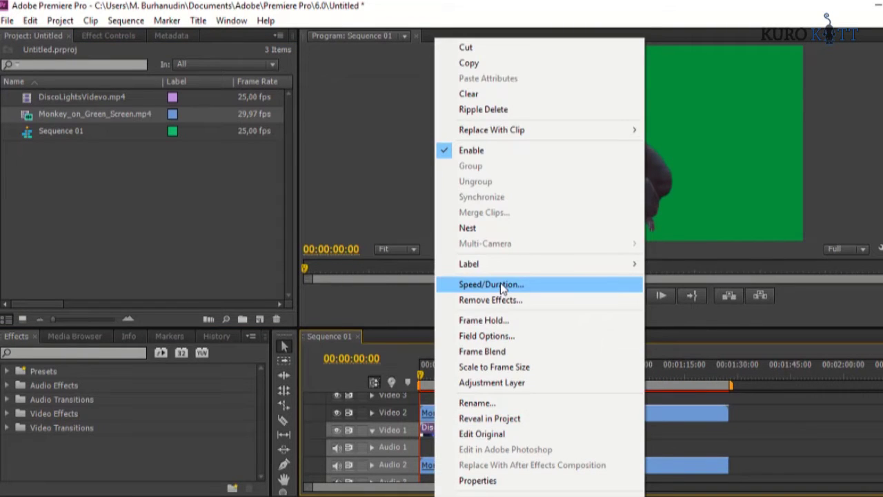
left_click(502, 288)
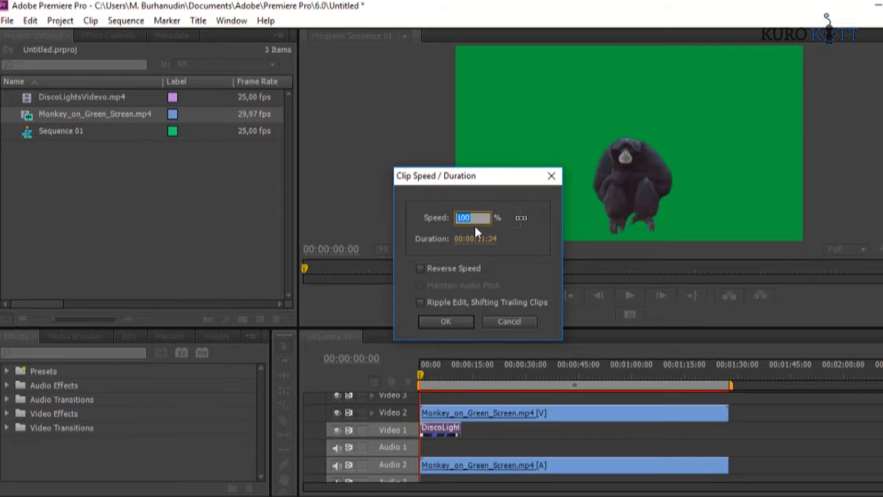
type("10")
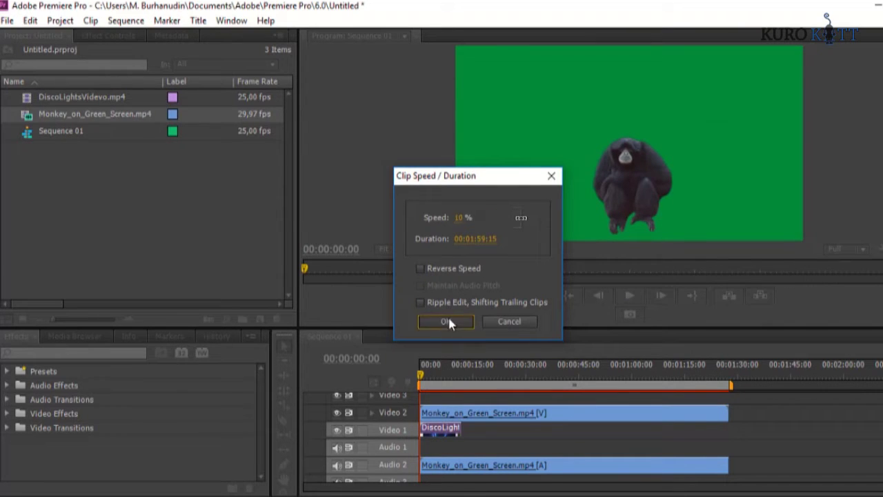
left_click(449, 323)
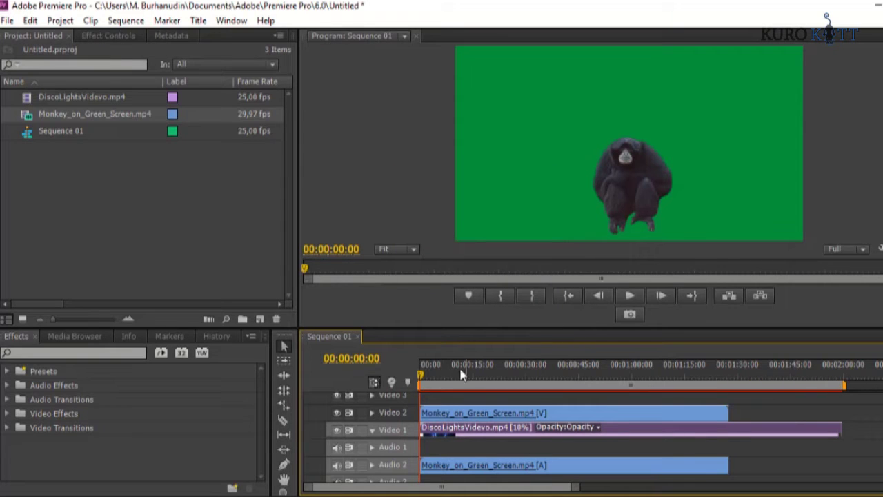
mouse_move(423, 376)
left_mouse_down()
mouse_move(637, 376)
mouse_move(490, 391)
left_mouse_up()
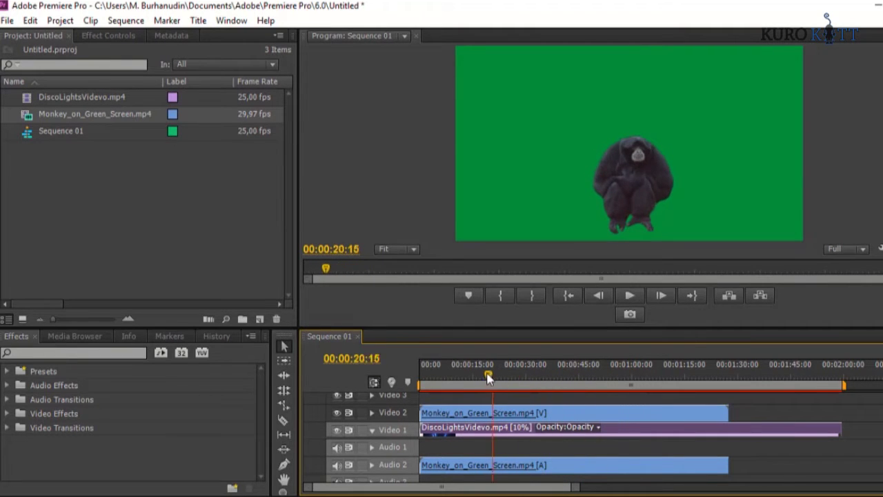
Search the Effects panel for 'key' and drag Keying > Ultra Key onto the monkey clip
left_click(494, 428)
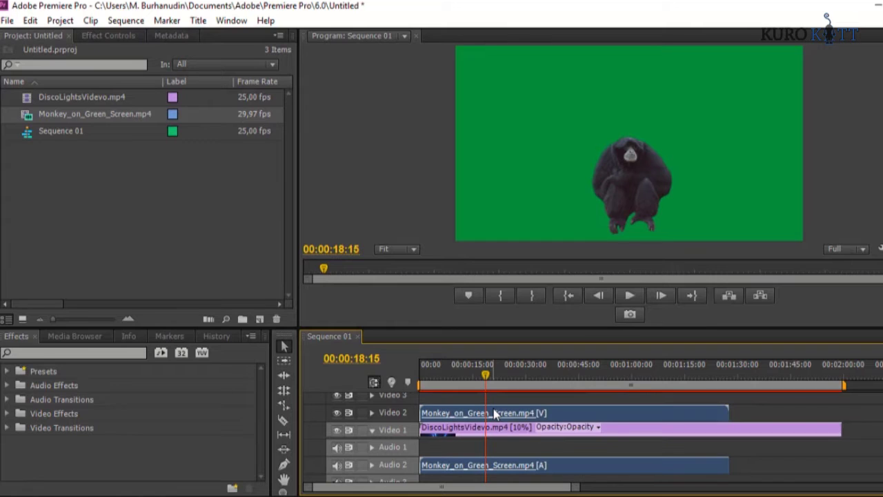
left_click(114, 353)
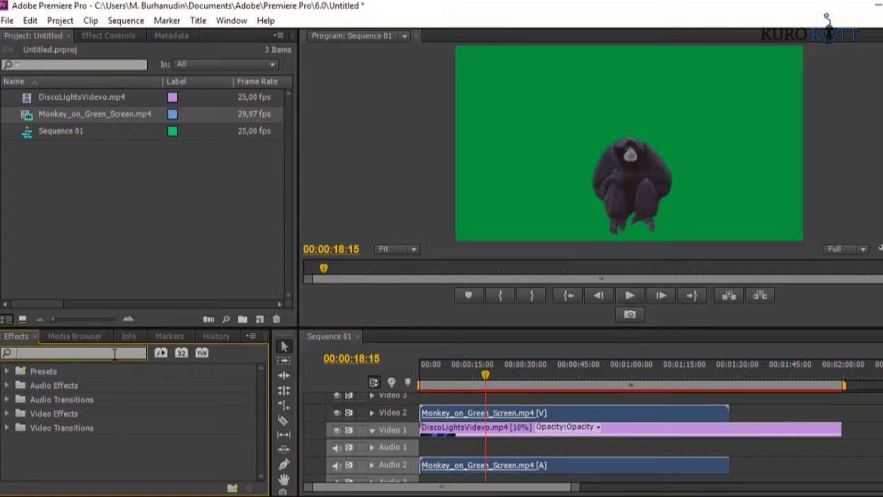
type("key")
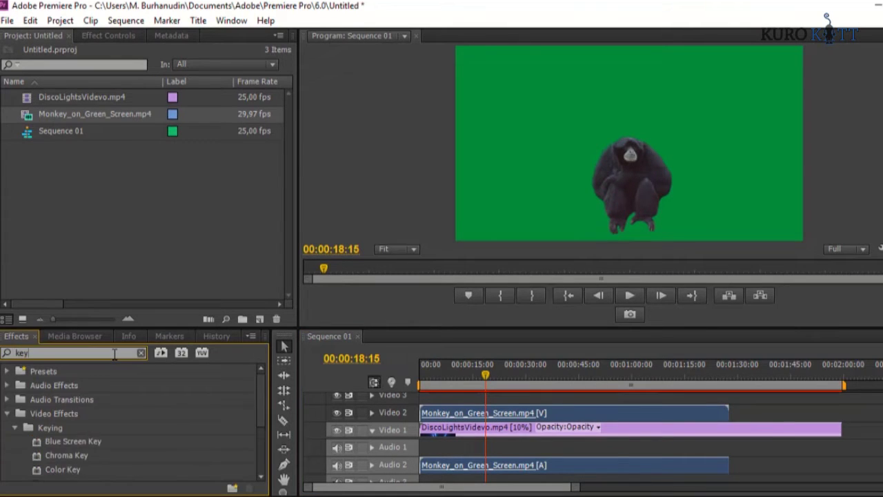
scroll(113, 393, "down", 1)
scroll(114, 392, "down", 1)
scroll(115, 392, "down", 1)
scroll(115, 392, "down", 3)
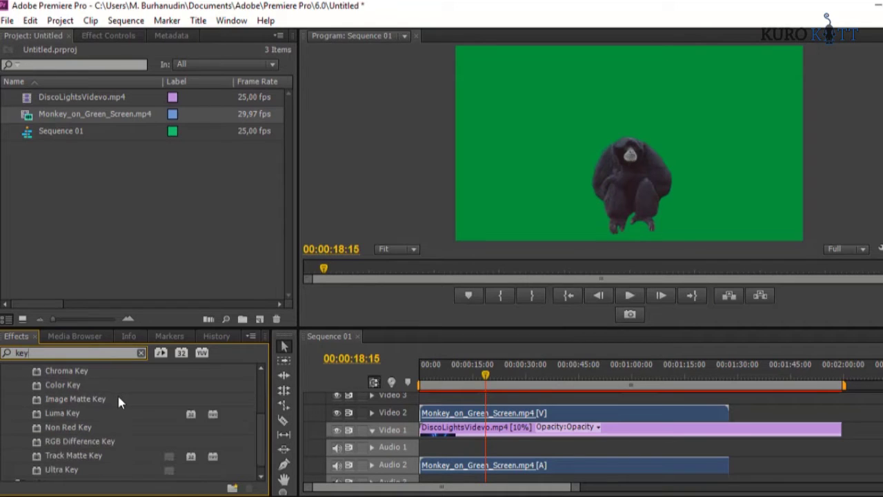
scroll(118, 398, "down", 1)
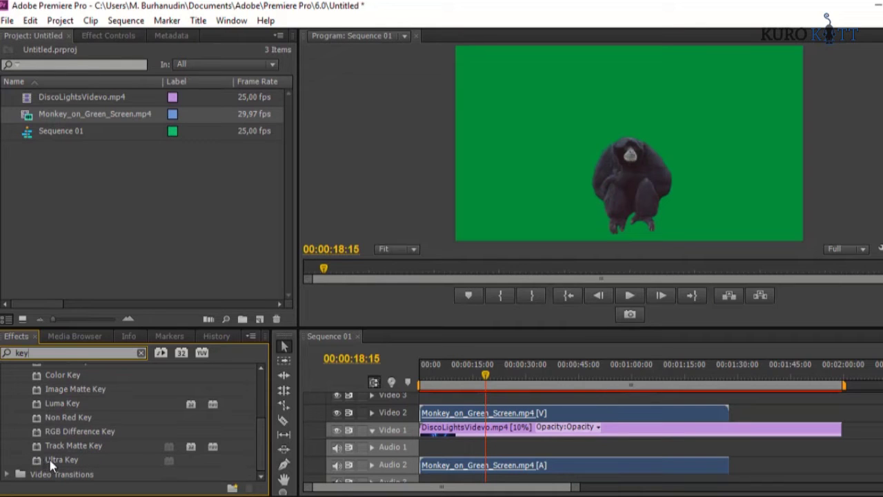
mouse_move(54, 461)
left_mouse_down()
mouse_move(431, 449)
mouse_move(508, 414)
left_mouse_up()
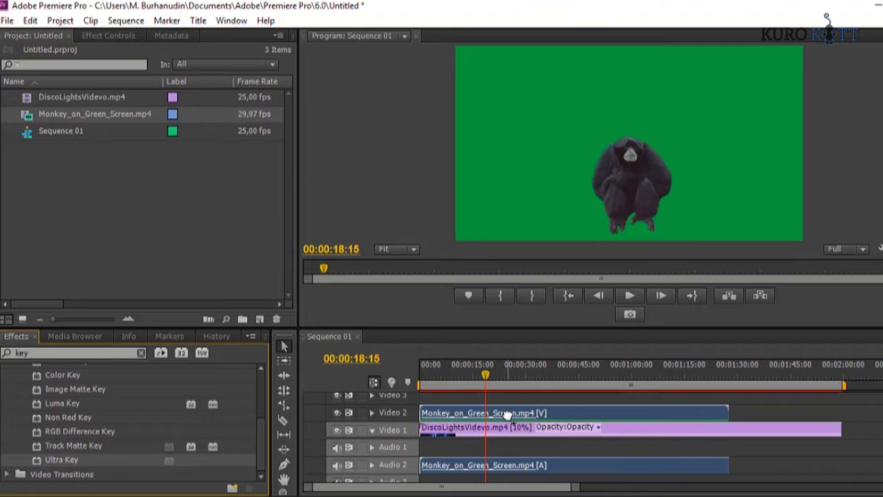
Sample the monkey clip's green screen as the Ultra Key Key Color in Effect Controls
left_click(124, 37)
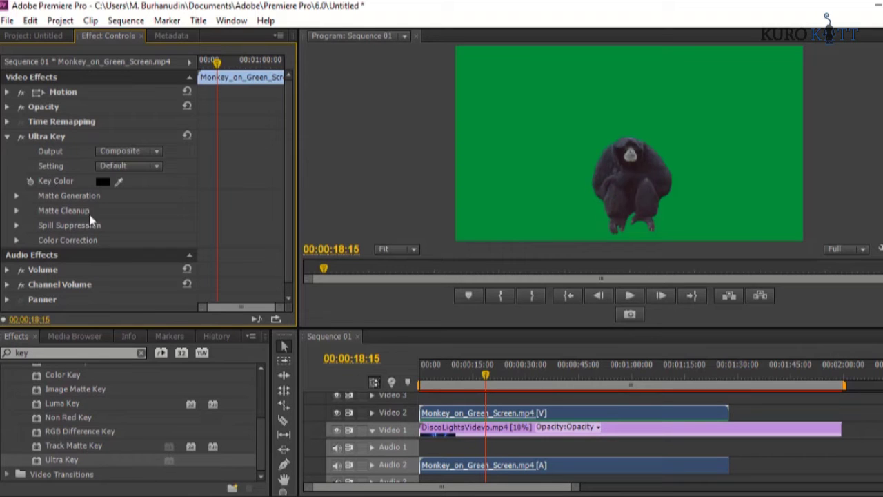
left_click(122, 176)
left_click(510, 168)
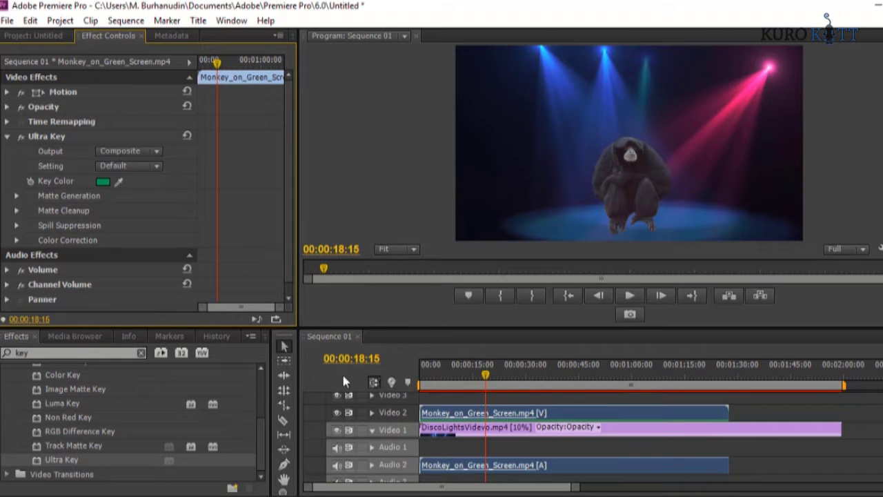
Set the monkey's Ultra Key Setting to Aggressive and scrub the playhead to check the key
left_click(124, 167)
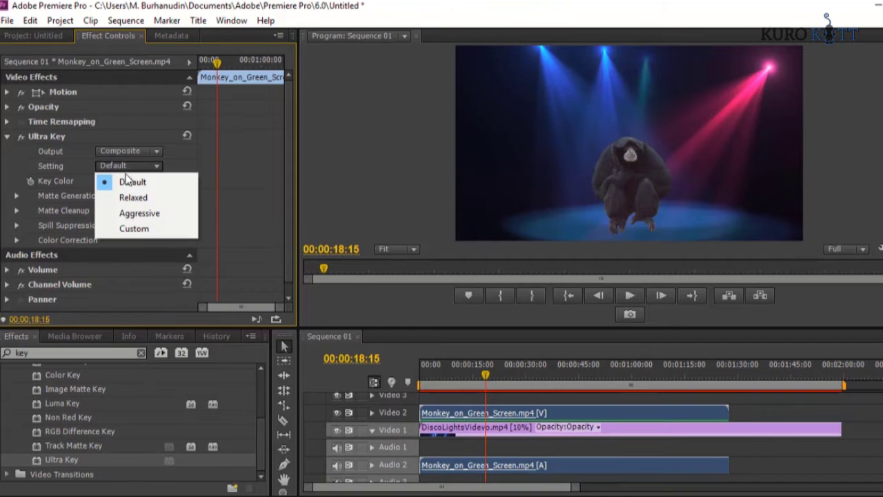
left_click(137, 213)
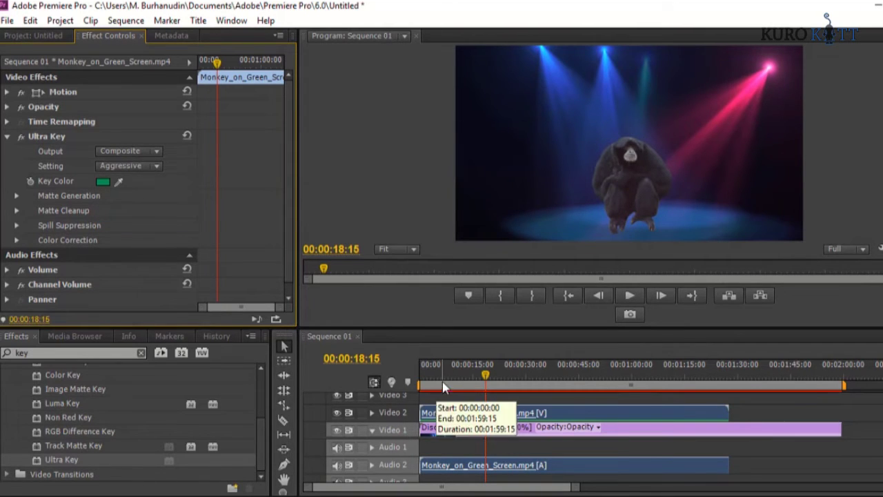
left_click_drag(442, 384, 642, 387)
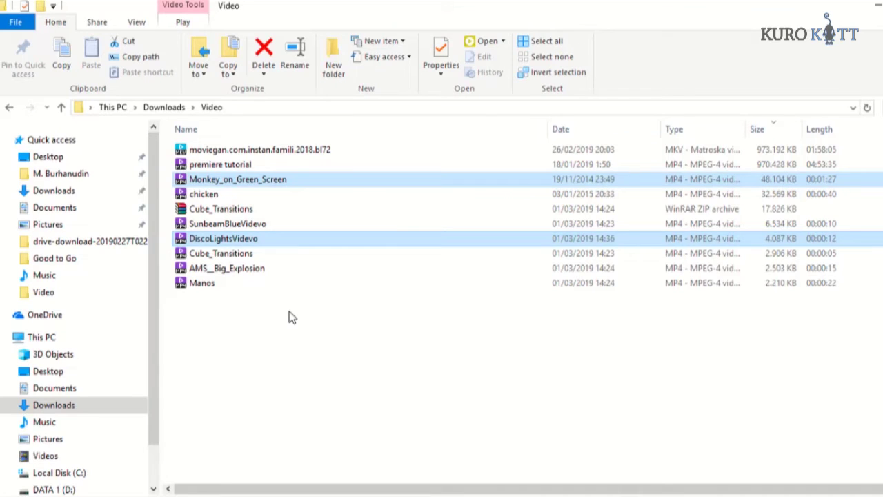
Drag chicken.mp4 from File Explorer onto Video 3 above the monkey clip
left_click(290, 317)
left_click_drag(214, 196, 178, 478)
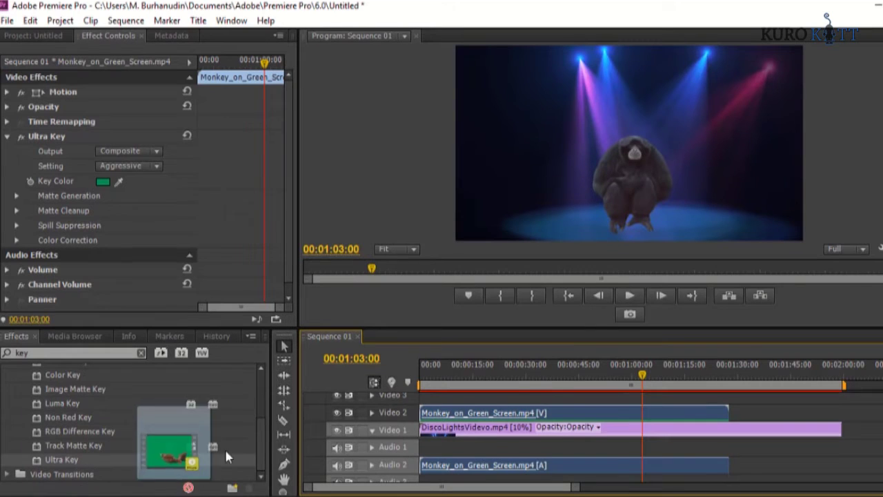
mouse_move(178, 479)
left_mouse_down()
mouse_move(478, 412)
mouse_move(516, 376)
mouse_move(488, 376)
mouse_move(537, 376)
mouse_move(506, 375)
mouse_move(526, 374)
left_mouse_up()
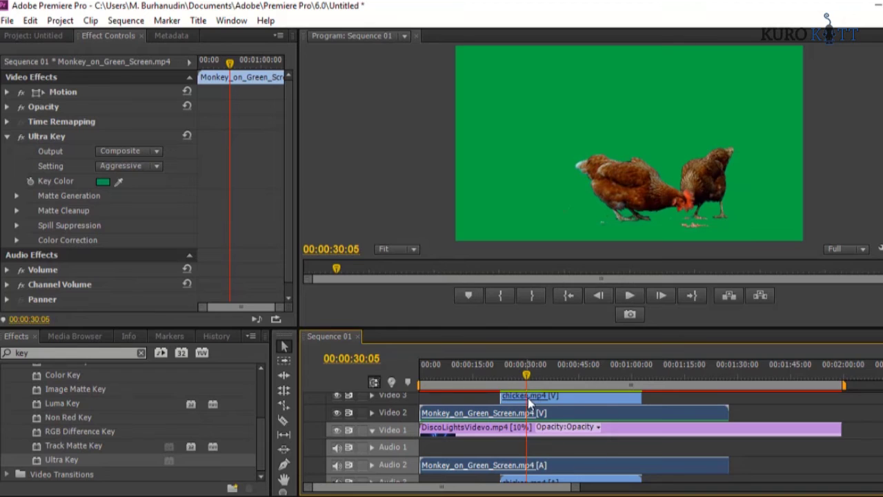
Apply Ultra Key to chicken.mp4 and sample its green background as the Key Color
left_click(566, 397)
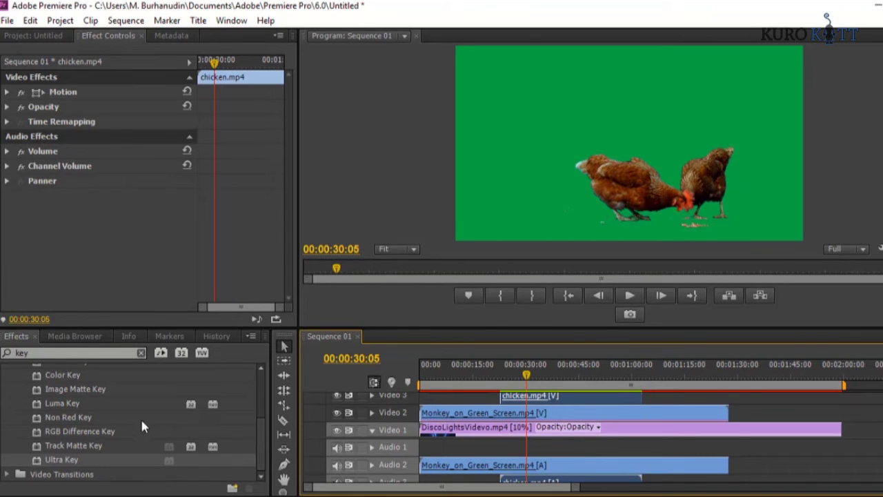
mouse_move(69, 461)
left_mouse_down()
mouse_move(515, 414)
mouse_move(572, 398)
left_mouse_up()
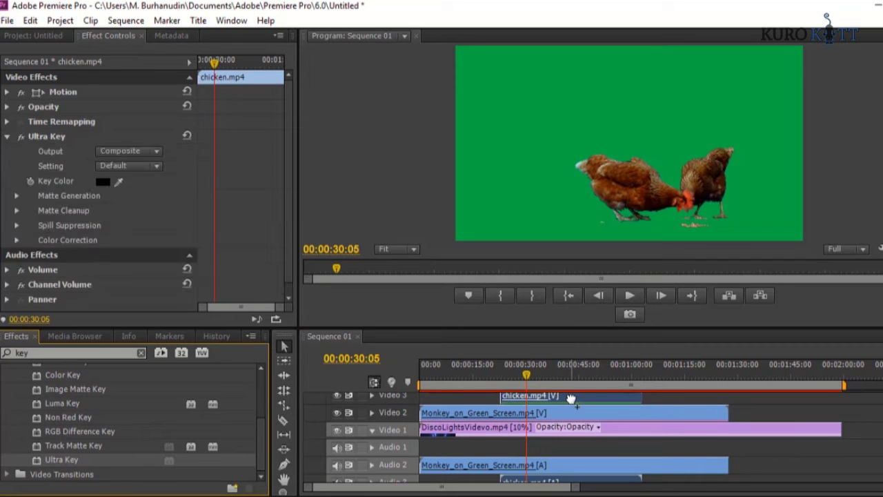
left_click(119, 181)
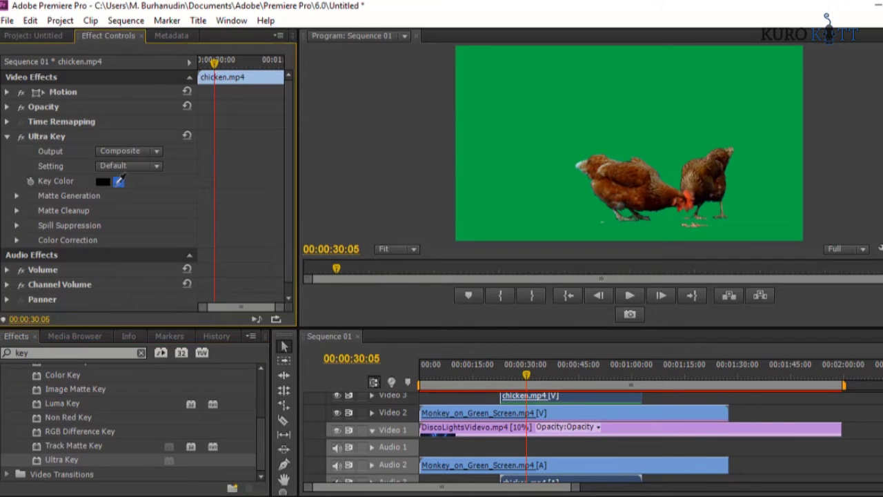
left_click(508, 182)
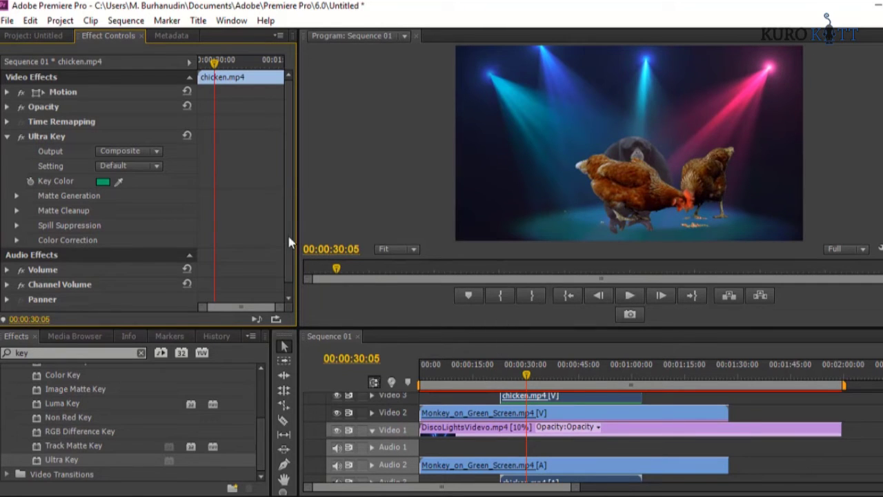
Switch the chicken clip's Ultra Key setting to Aggressive and play back the composite to check it
left_click(157, 167)
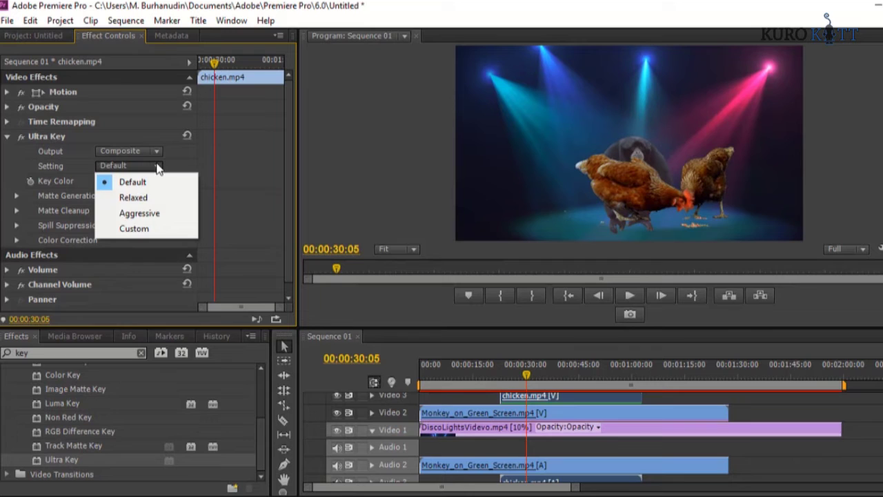
left_click(143, 211)
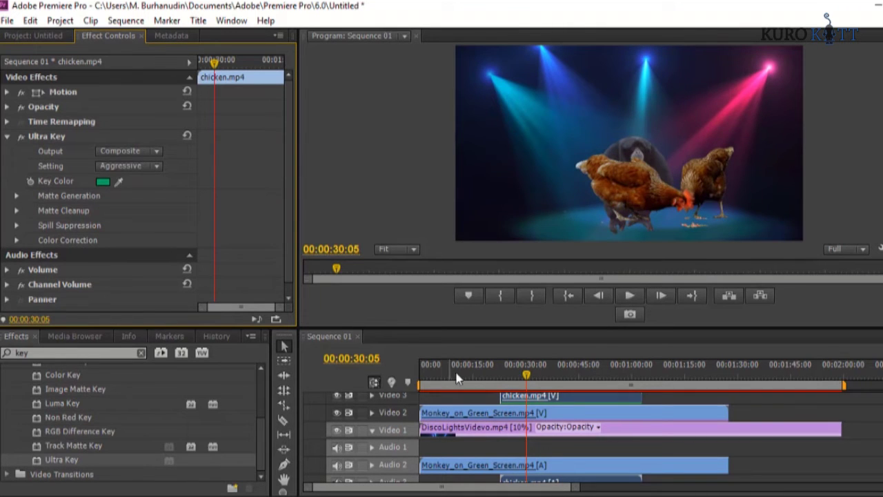
left_click(489, 380)
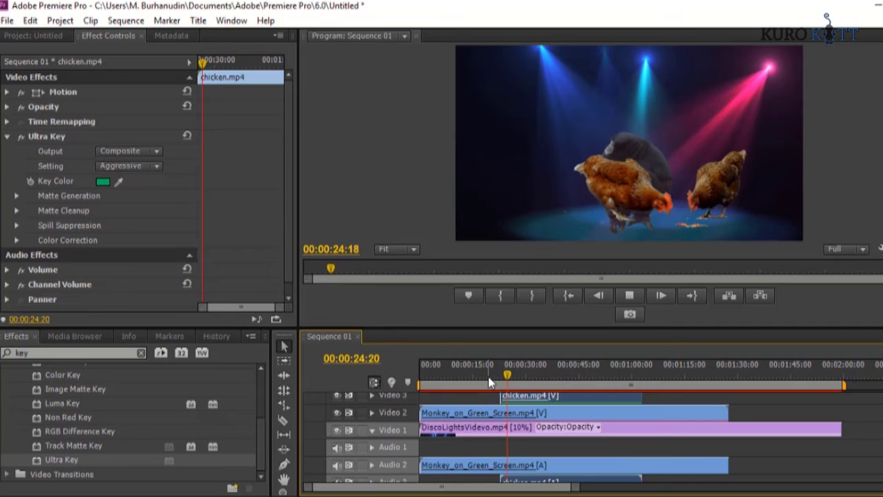
key("space")
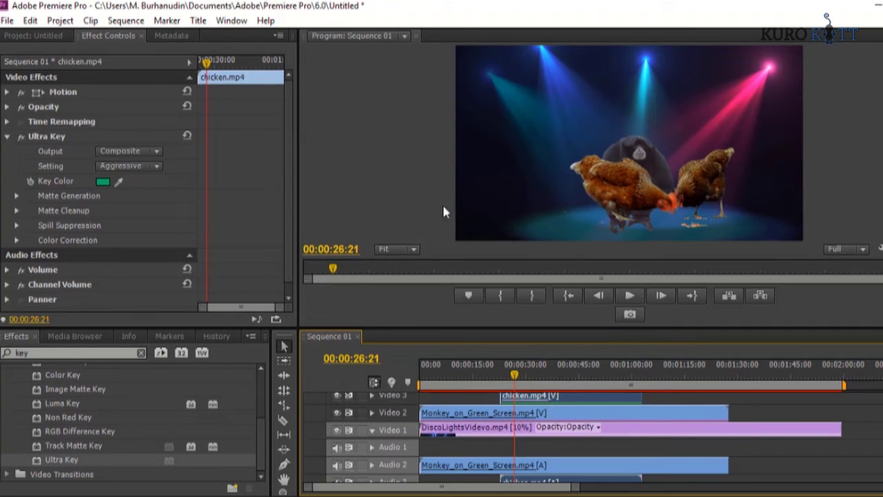
Shift the chickens lower and toward the left using the Motion Position values
left_click(7, 91)
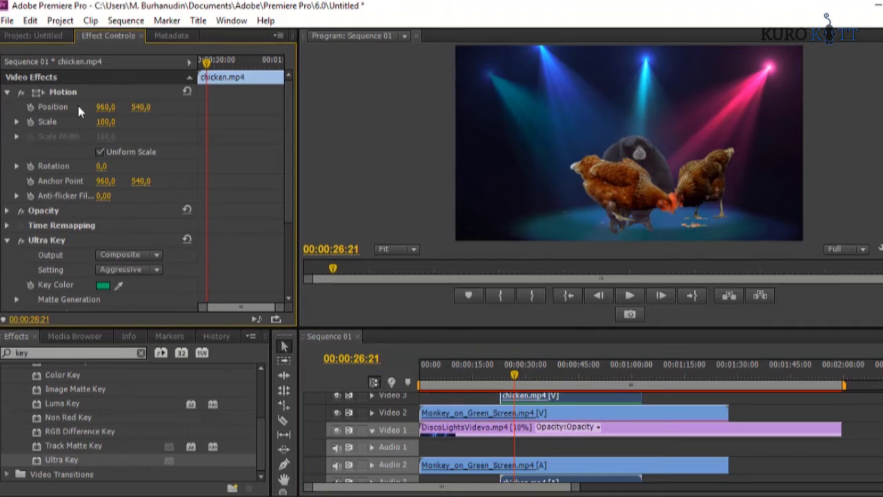
left_click_drag(139, 110, 17, 110)
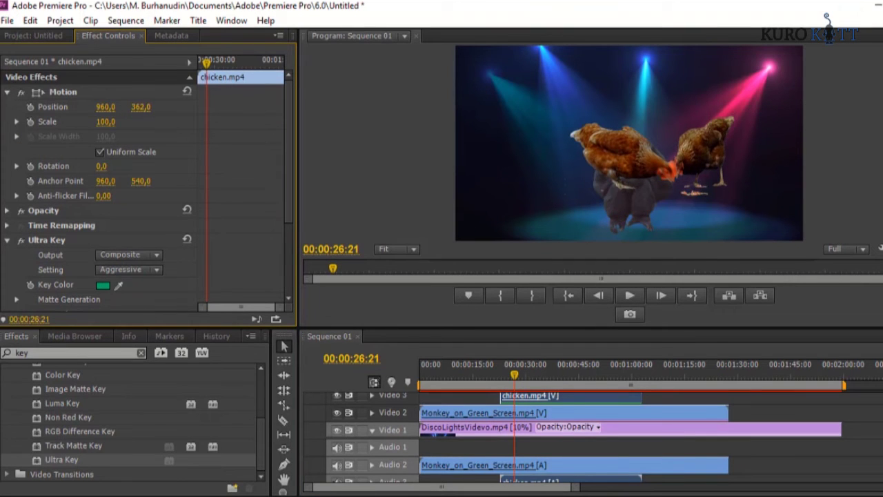
left_click_drag(140, 107, 283, 107)
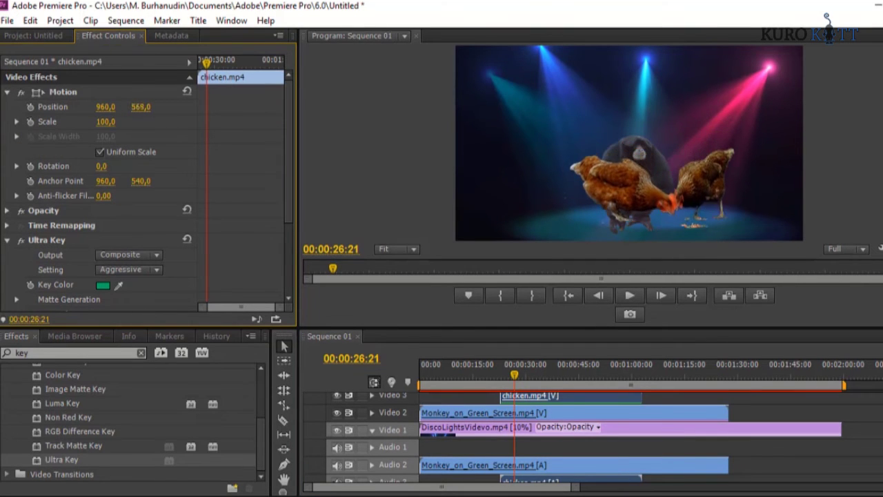
left_click_drag(141, 107, 156, 107)
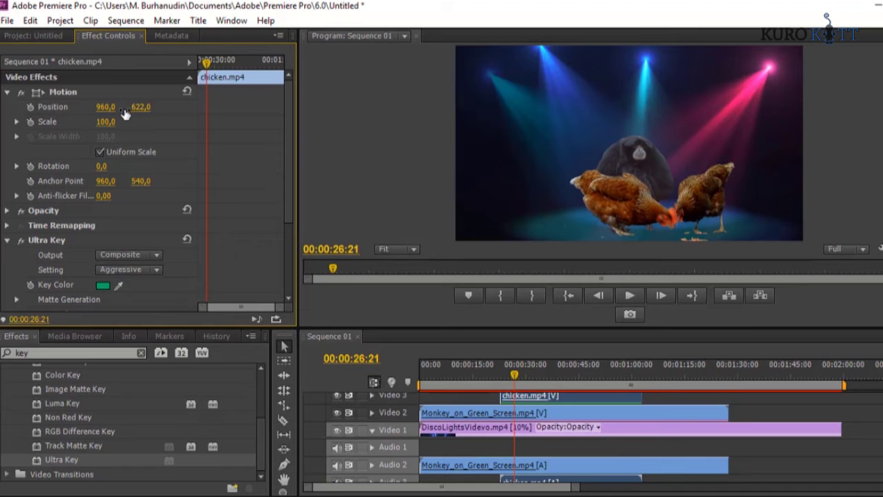
left_click_drag(105, 107, 3, 106)
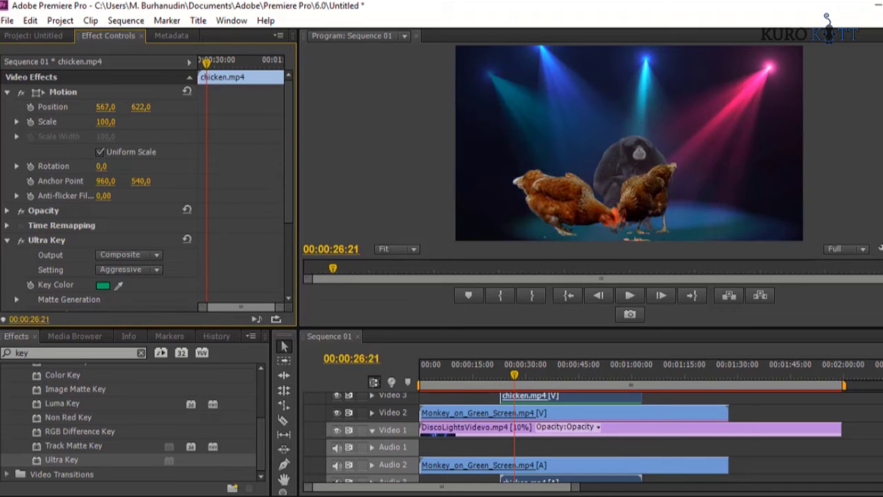
left_click_drag(105, 107, 49, 107)
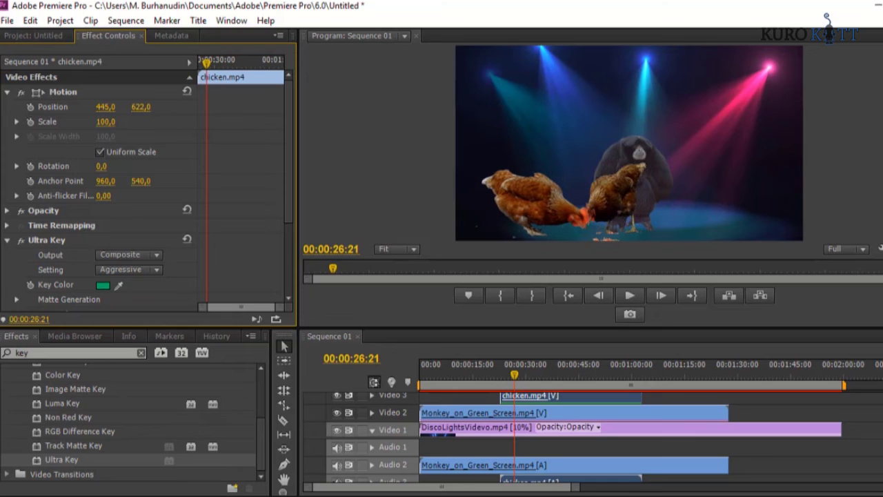
Scale the chickens to 67% and fine-tune their Position to 442, 783
mouse_move(106, 121)
left_mouse_down()
mouse_move(89, 121)
mouse_move(140, 126)
mouse_move(205, 107)
left_mouse_up()
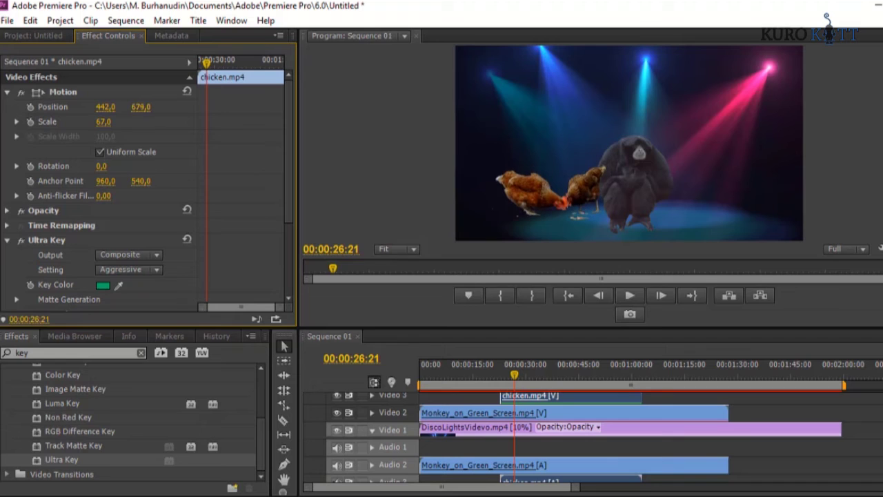
left_click_drag(141, 107, 147, 109)
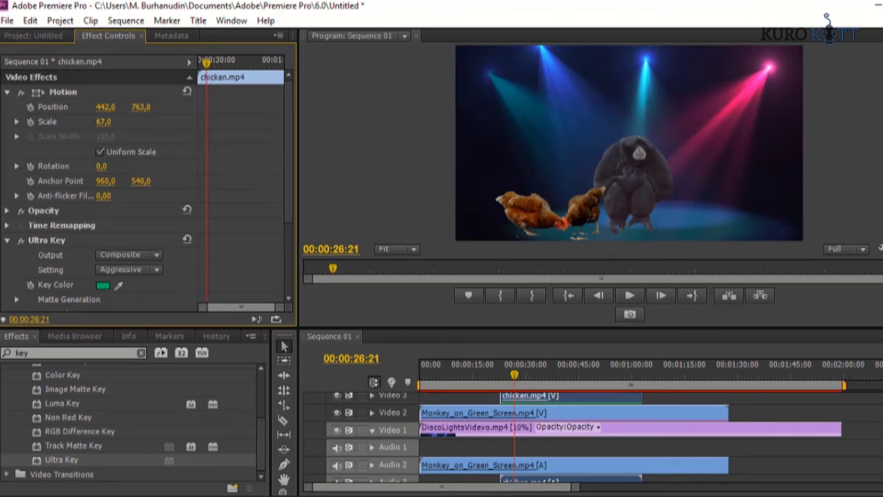
left_click_drag(140, 106, 145, 107)
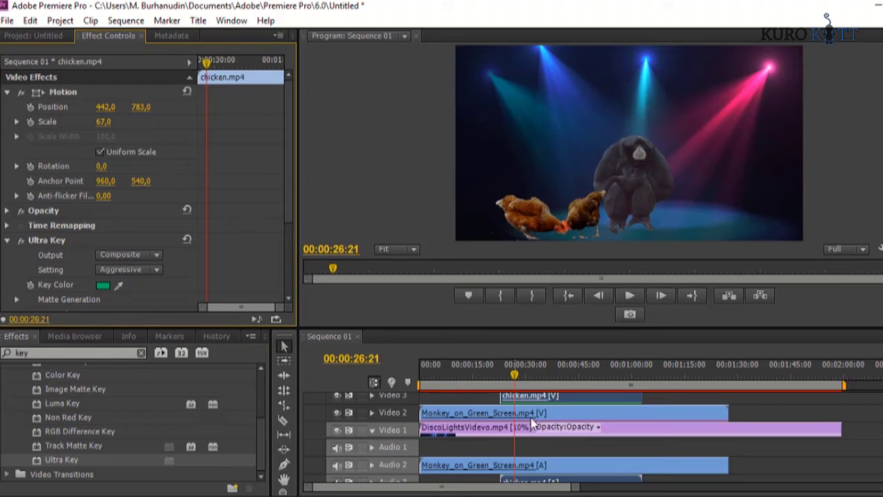
left_click(555, 413)
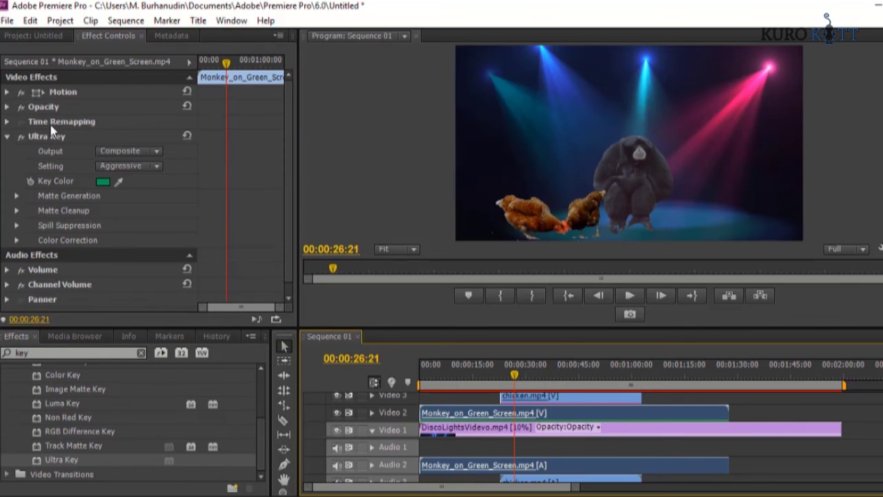
Adjust the monkey clip's Motion Position value and save the project
left_click(9, 92)
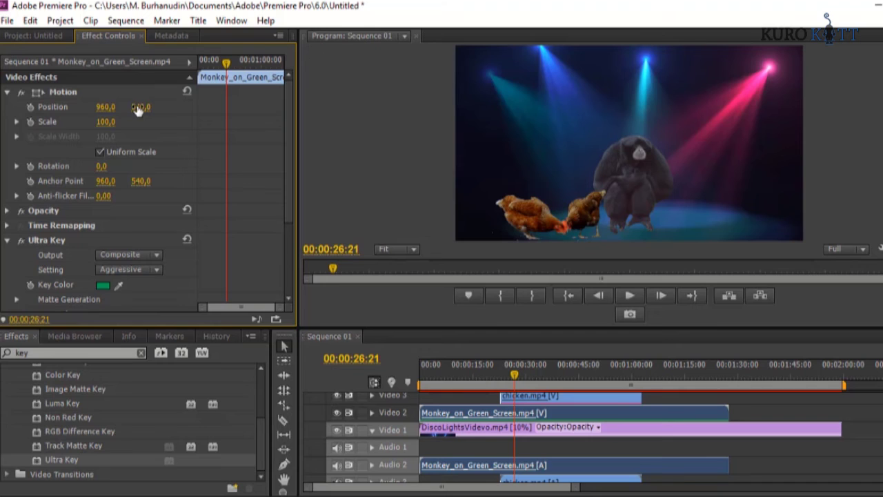
mouse_move(141, 107)
left_mouse_down()
mouse_move(128, 107)
mouse_move(220, 107)
mouse_move(104, 116)
left_mouse_up()
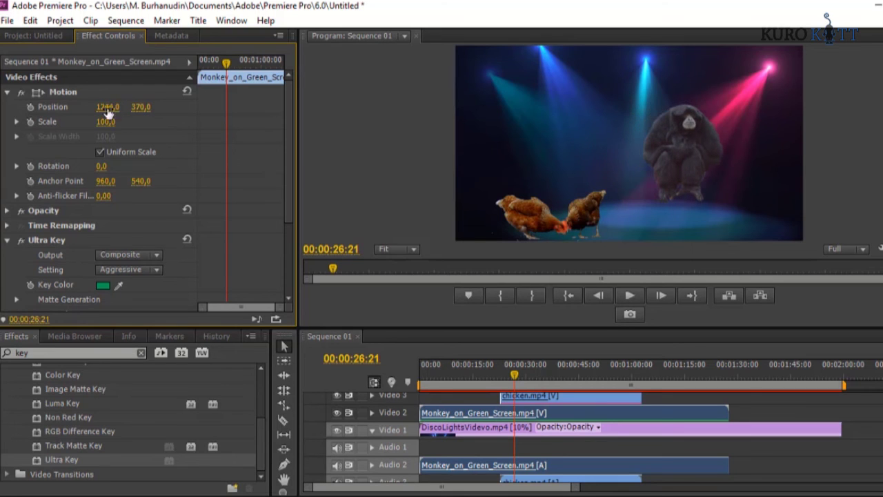
key("ctrl+s")
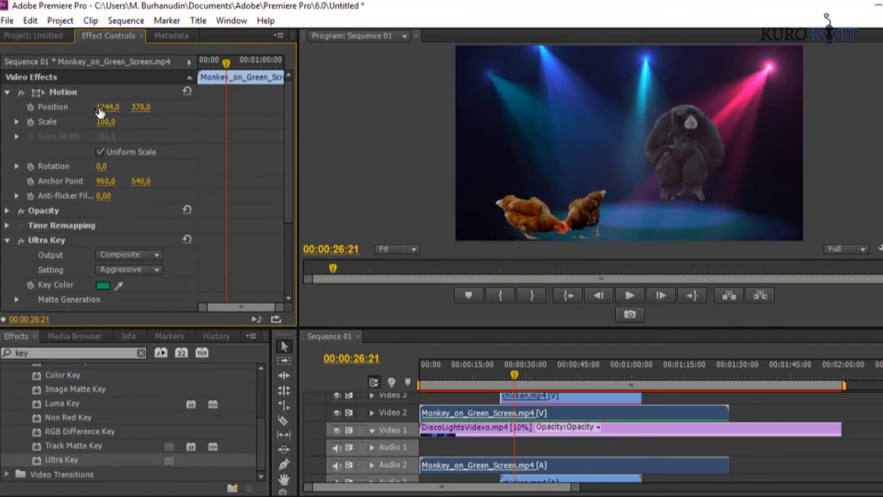
Drag the monkey right in the Program monitor to position 1560.1, 471.4
double_click(695, 144)
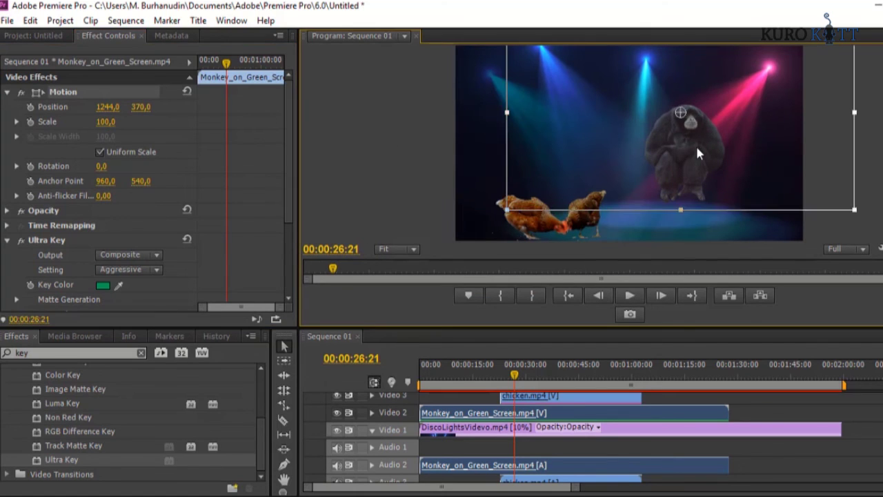
mouse_move(697, 152)
left_mouse_down()
mouse_move(652, 165)
mouse_move(755, 167)
left_mouse_up()
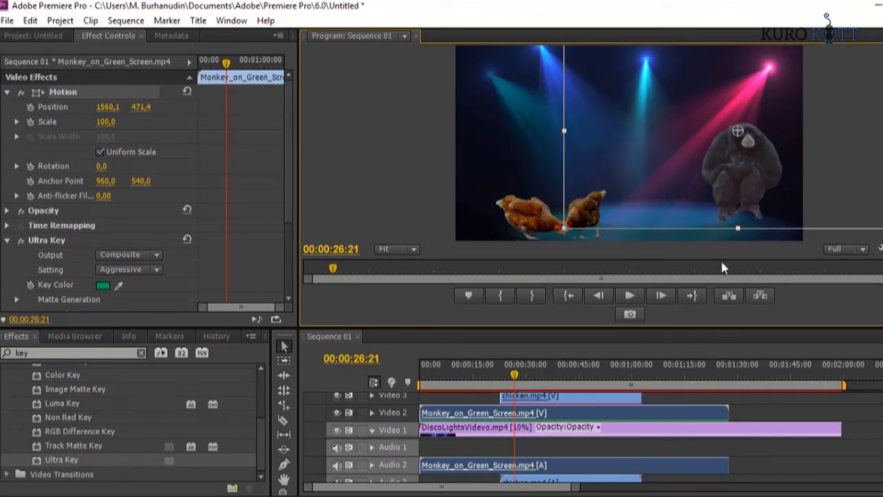
left_click(477, 382)
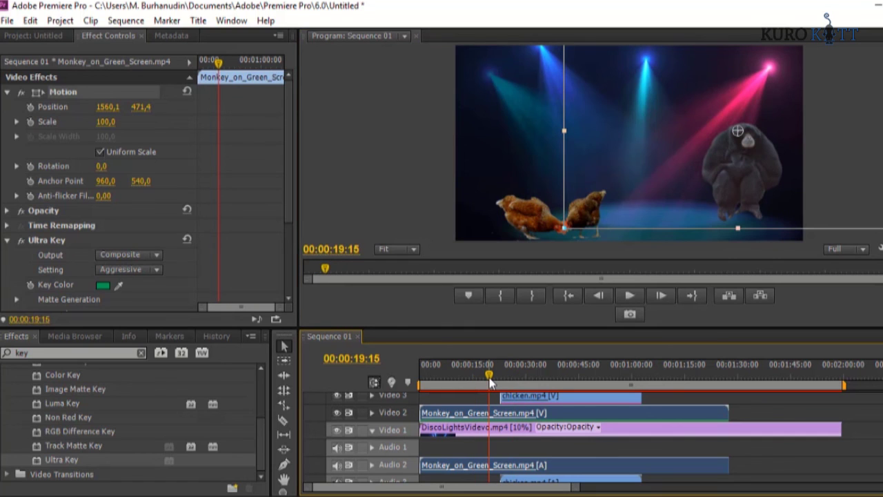
key("space")
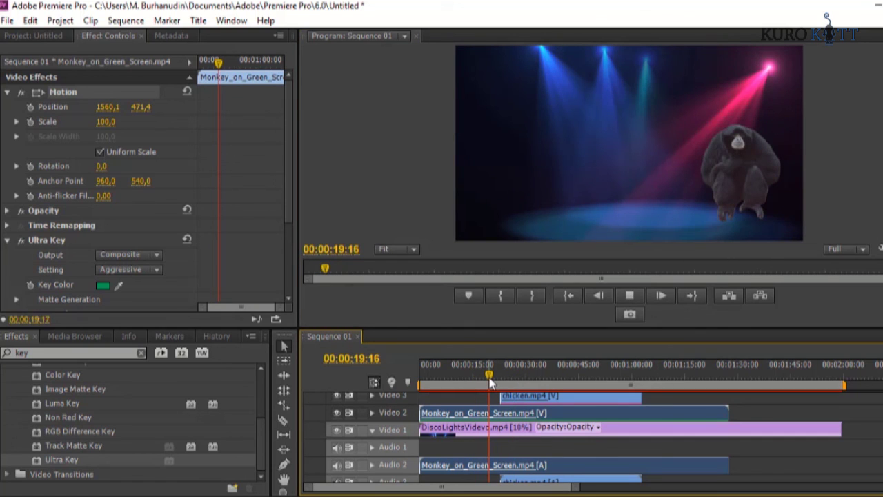